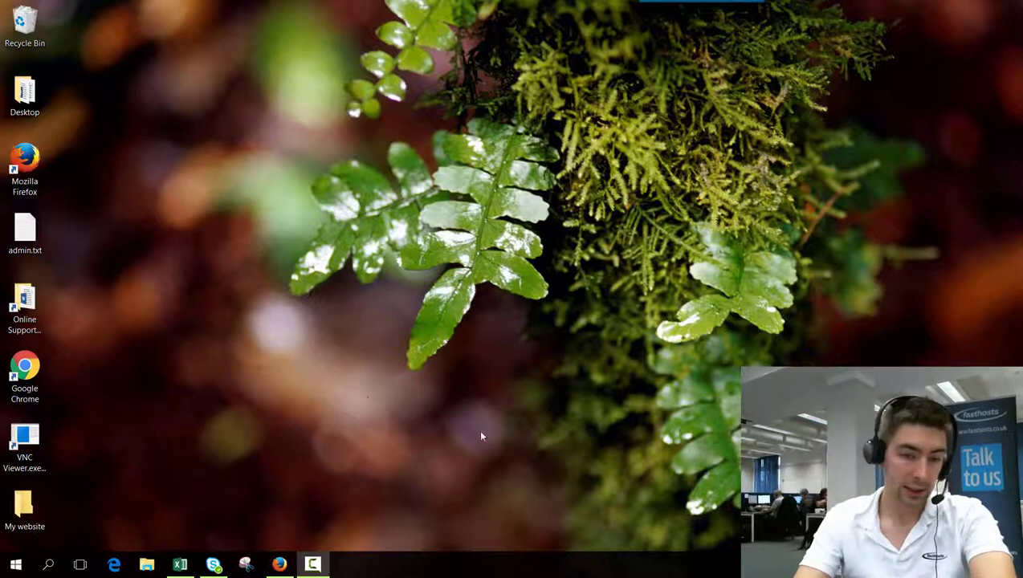
# Switch to Firefox and log in to the Fasthosts Control Panel with the prefilled credentials.
pyautogui.click(278, 564)
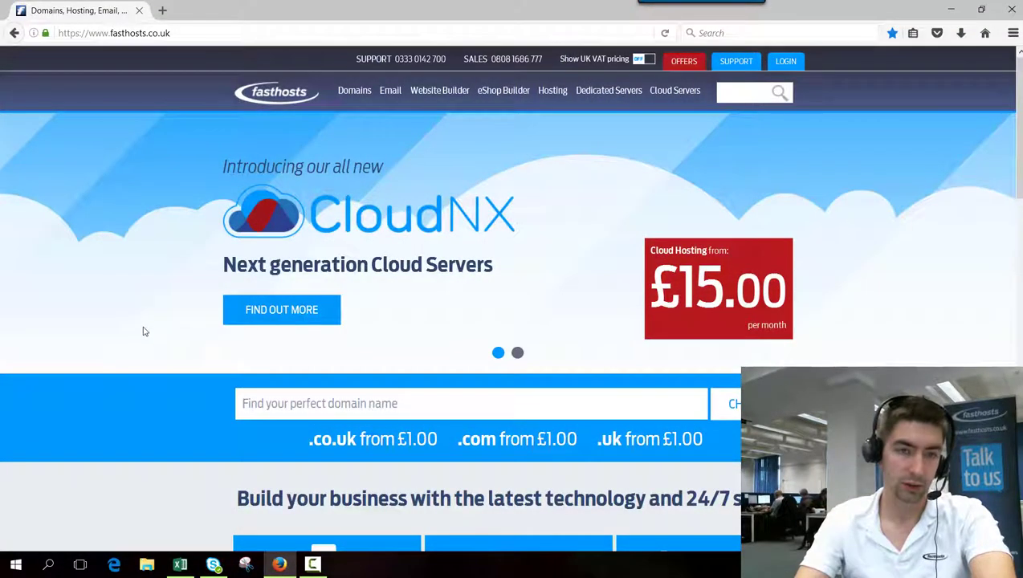
pyautogui.click(774, 62)
pyautogui.scroll(-3, 187, 197)
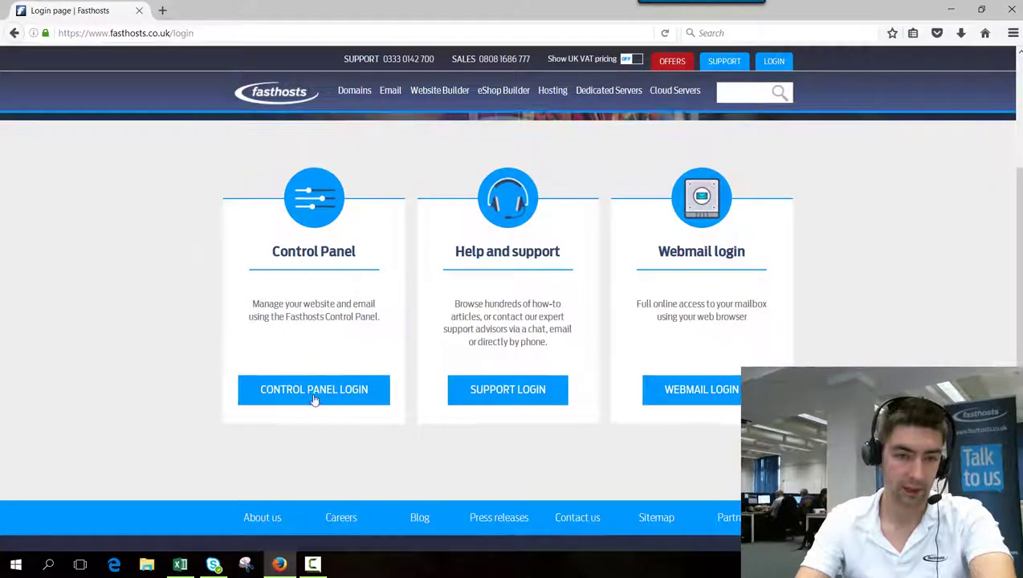
pyautogui.click(313, 389)
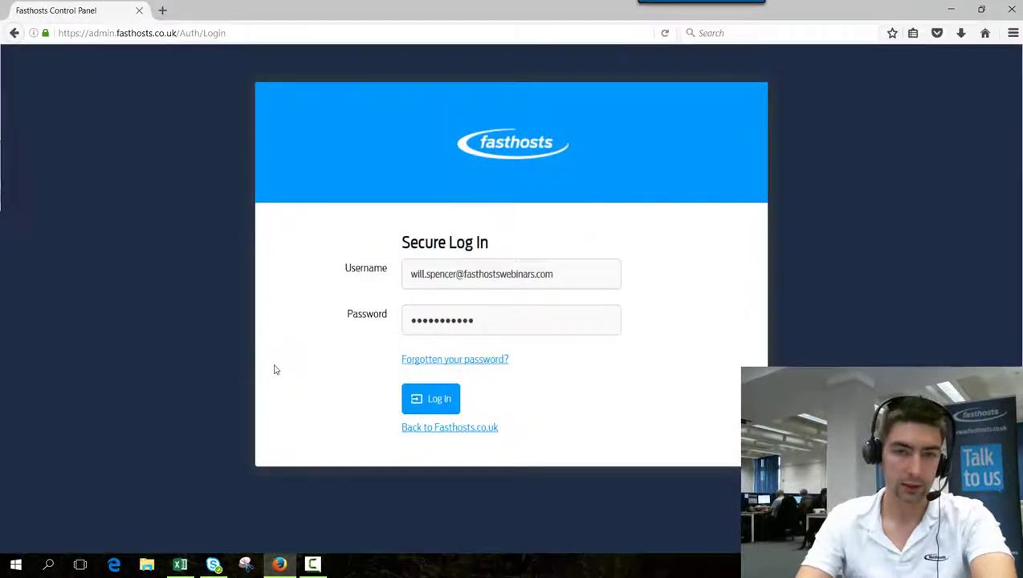
pyautogui.click(434, 406)
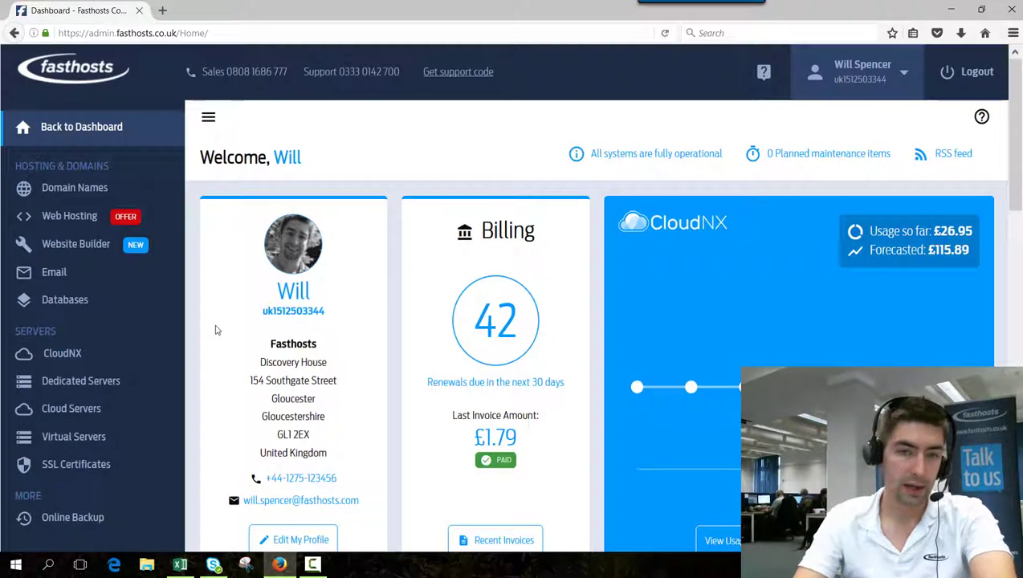
# Open the File Manager for the fasthostswebinars.com web hosting package.
pyautogui.click(69, 216)
pyautogui.scroll(-5, 241, 289)
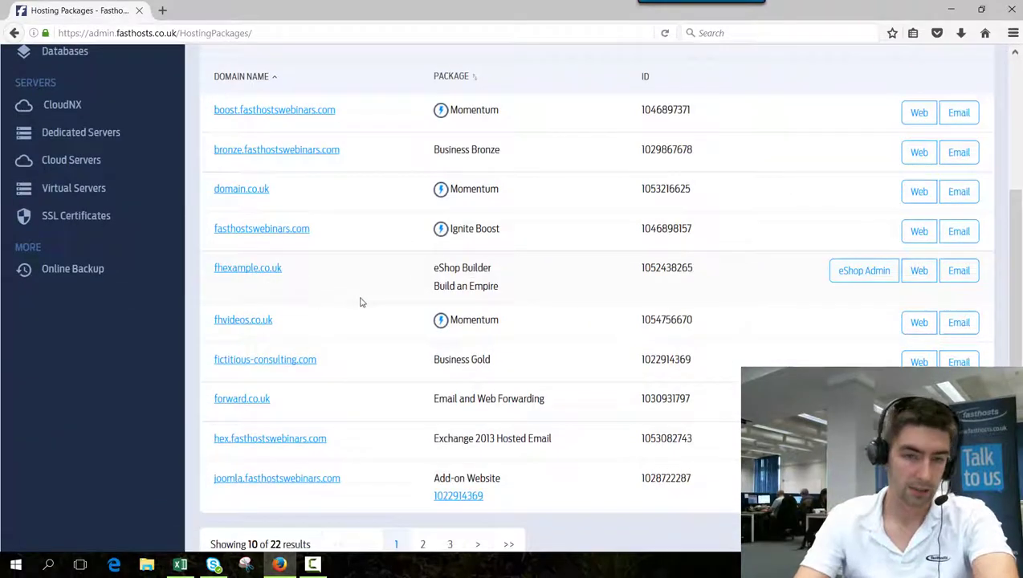
pyautogui.click(259, 229)
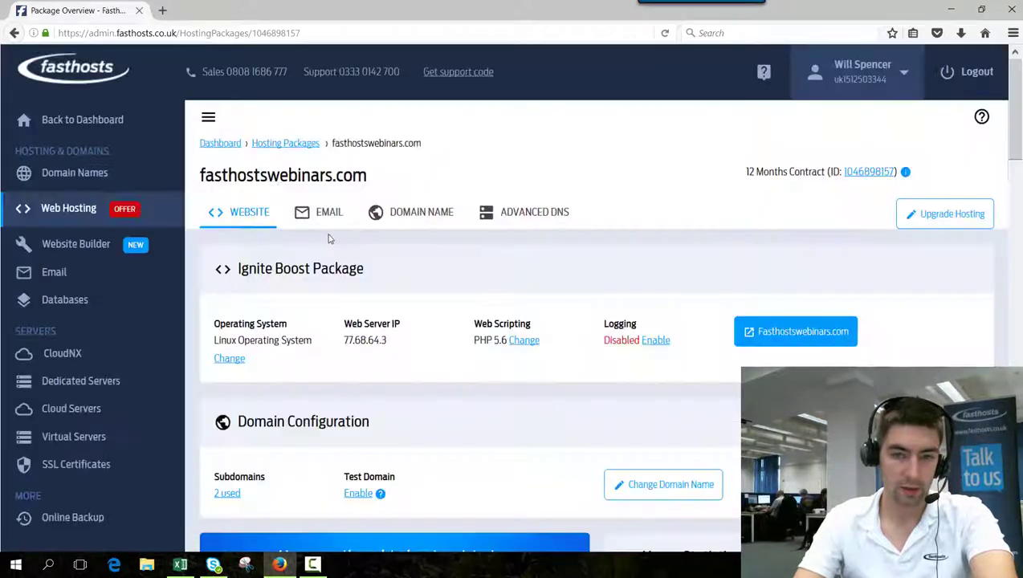
pyautogui.scroll(-7, 503, 246)
pyautogui.scroll(-5, 506, 245)
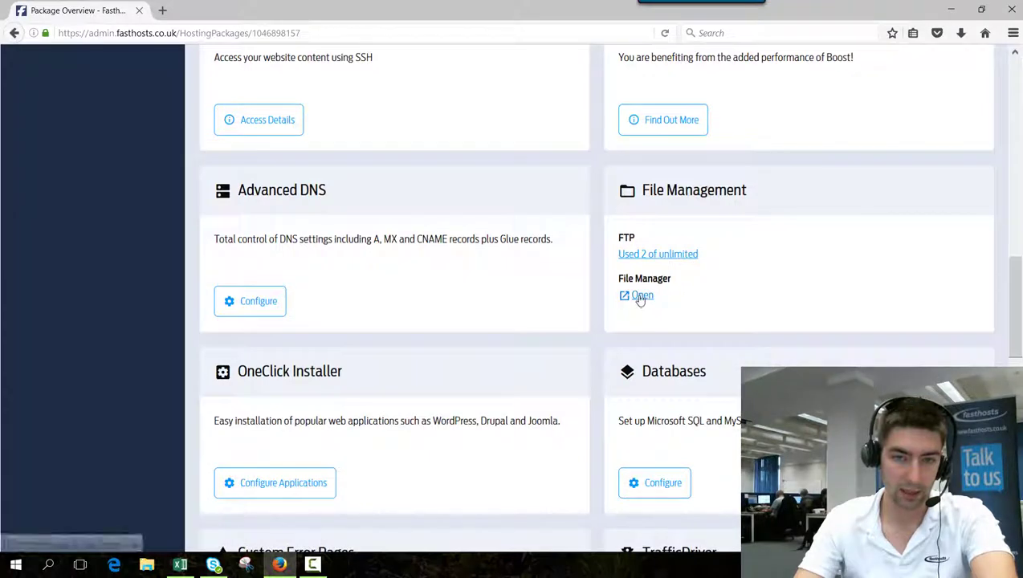
pyautogui.click(640, 296)
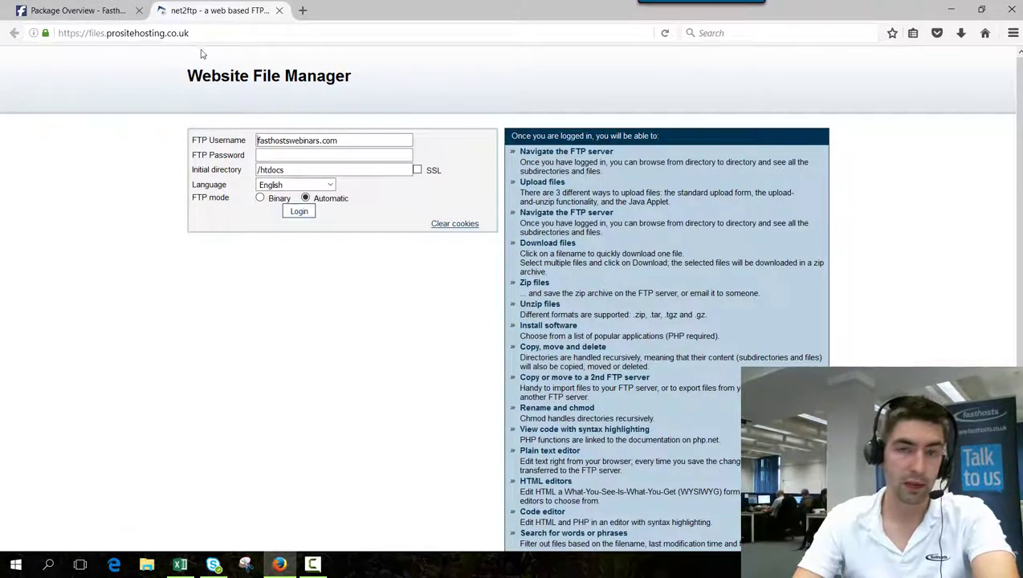
# Enter the FTP password for the fasthostswebinars.com username in the Website File Manager login form.
pyautogui.click(126, 32)
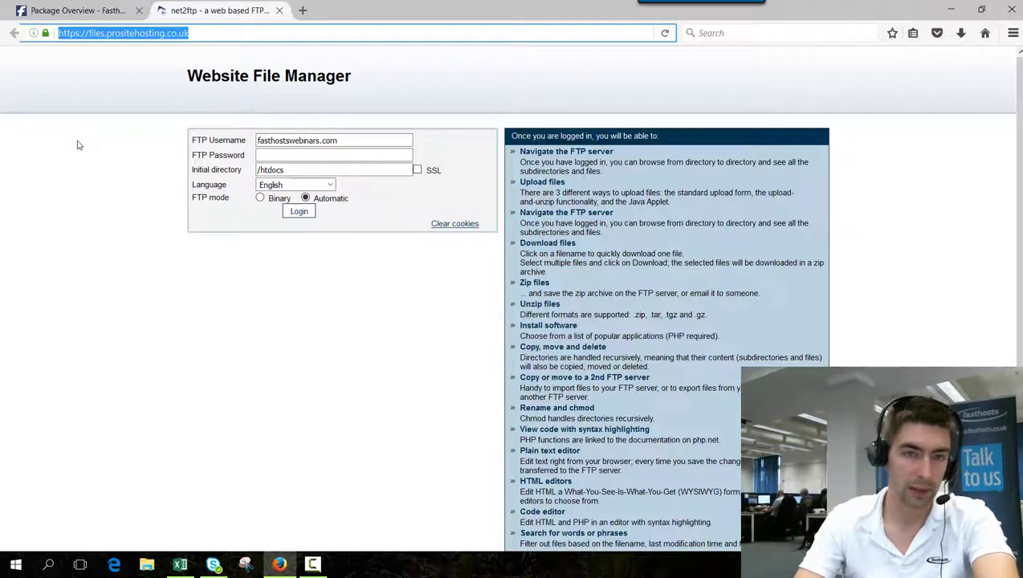
pyautogui.click(342, 142)
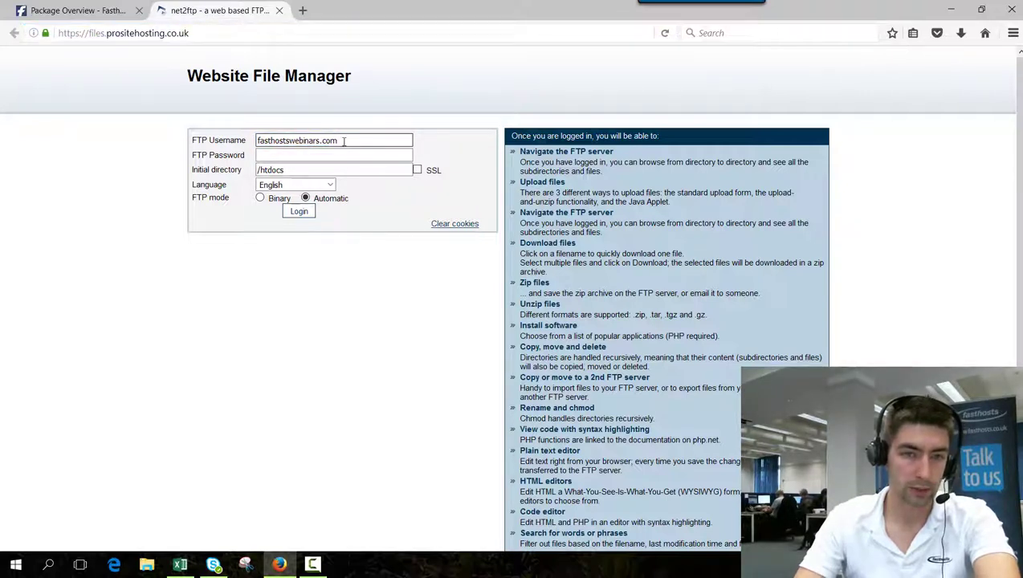
pyautogui.click(304, 155)
pyautogui.write('••••')
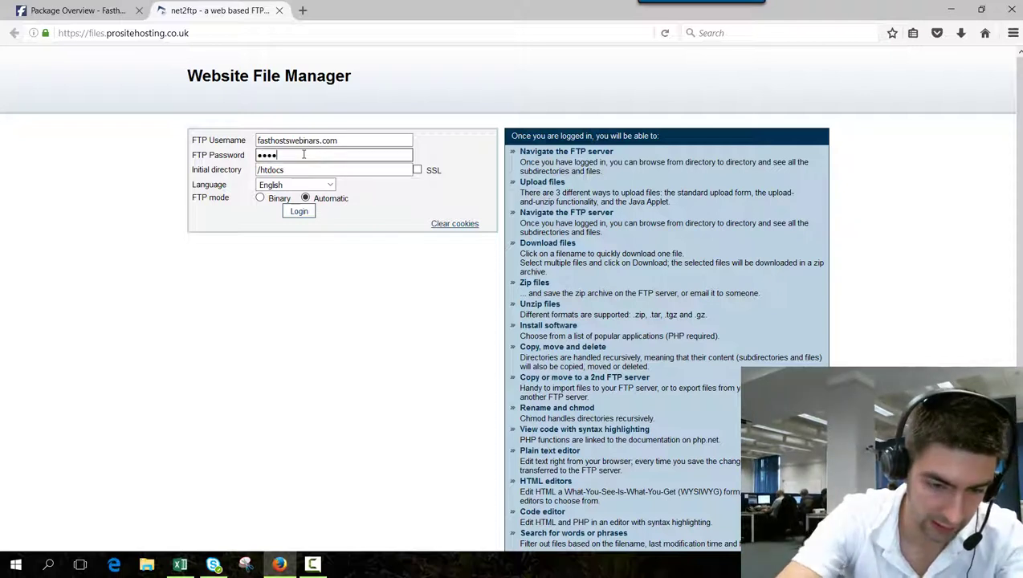
pyautogui.write('••••••••')
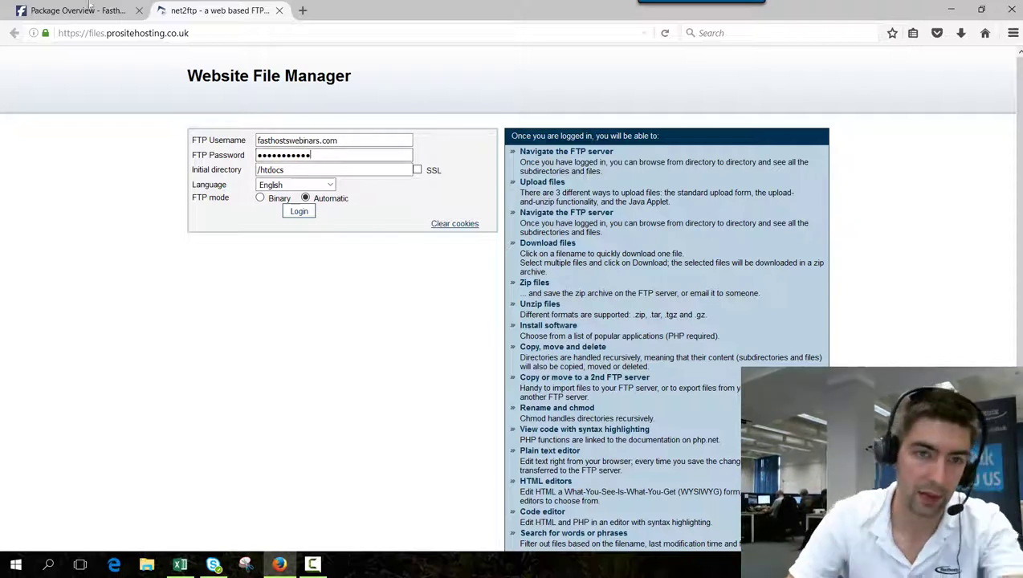
# Check the master FTP account settings in the control panel and log in to the Website File Manager at /htdocs.
pyautogui.click(79, 10)
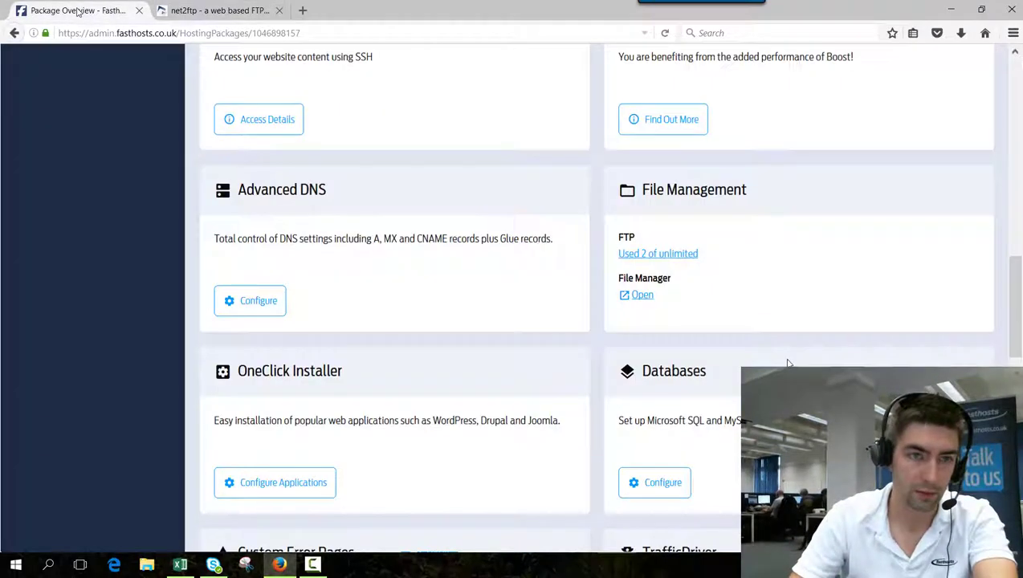
pyautogui.click(654, 255)
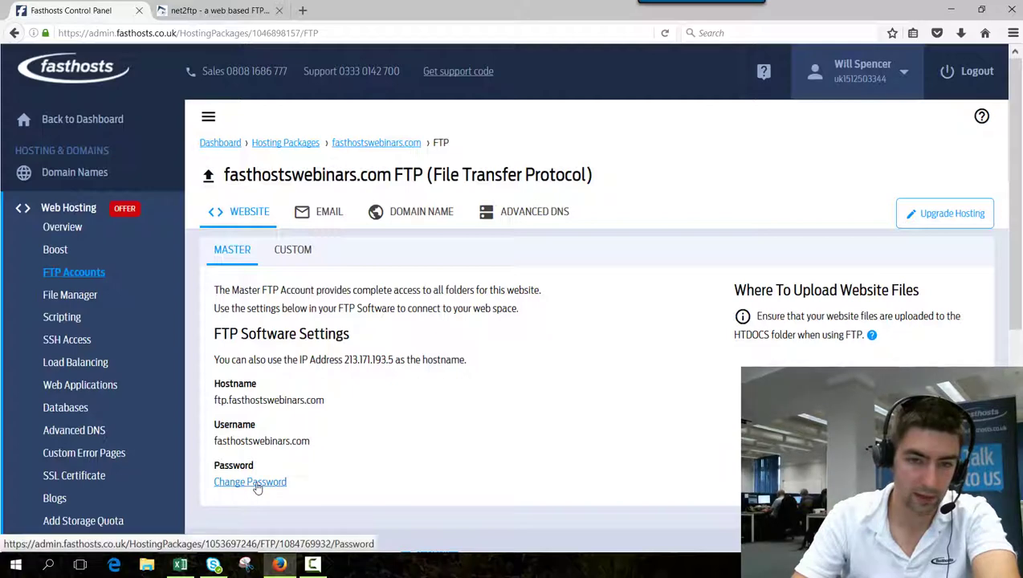
pyautogui.click(229, 10)
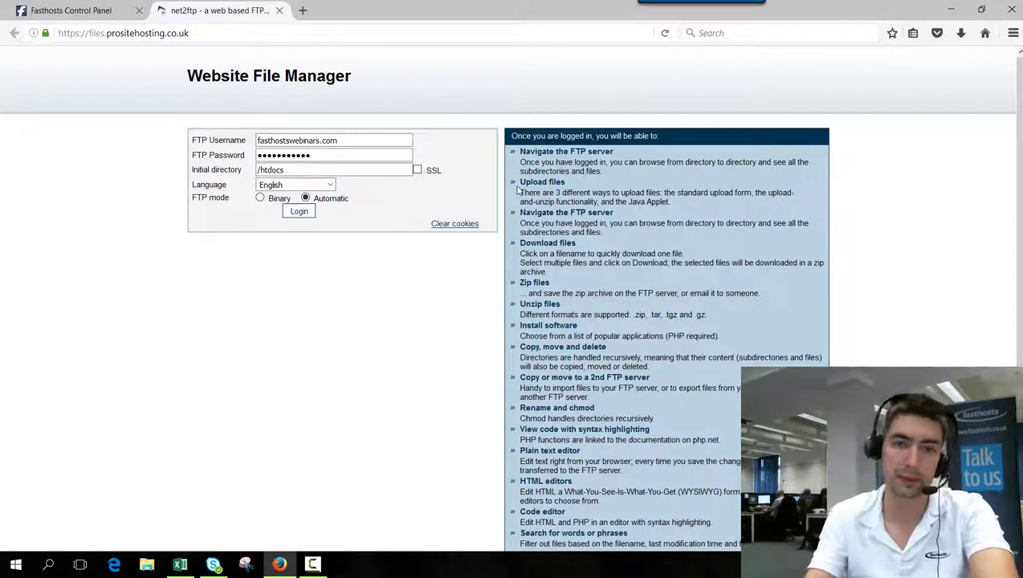
pyautogui.click(302, 215)
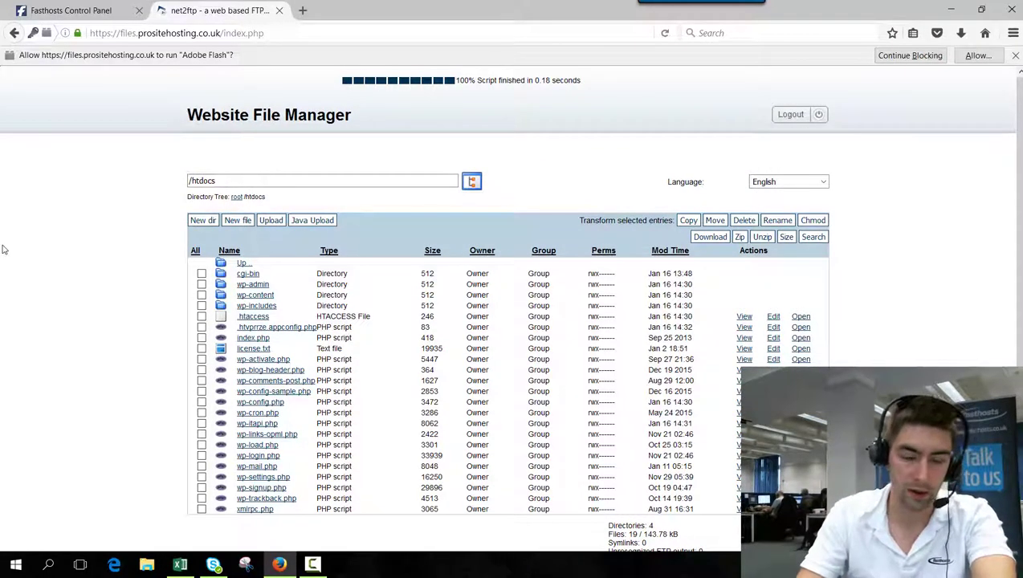
# Browse the web space's root directory and the wp-admin folder inside htdocs, and return to /htdocs.
pyautogui.click(217, 181)
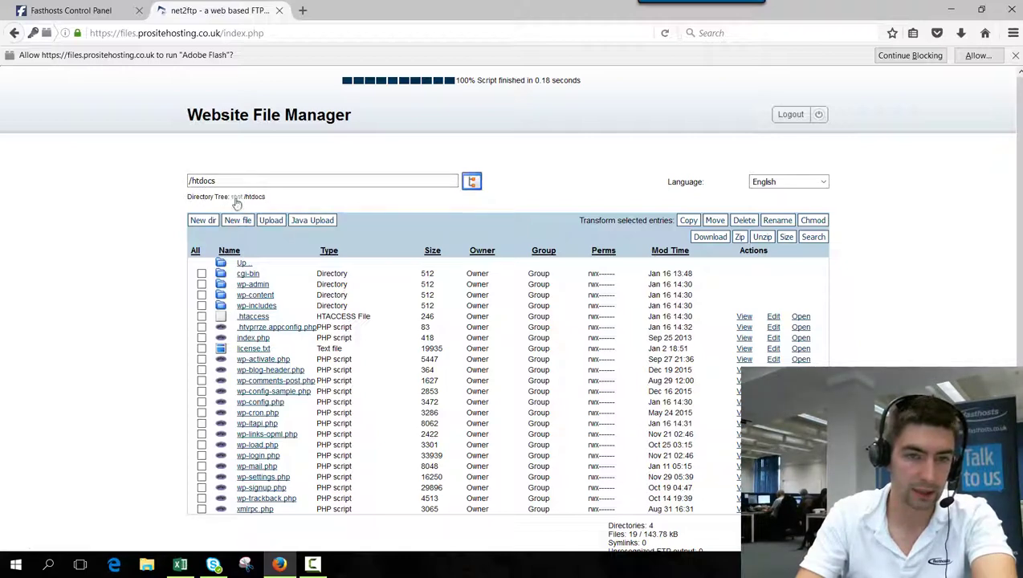
pyautogui.click(235, 197)
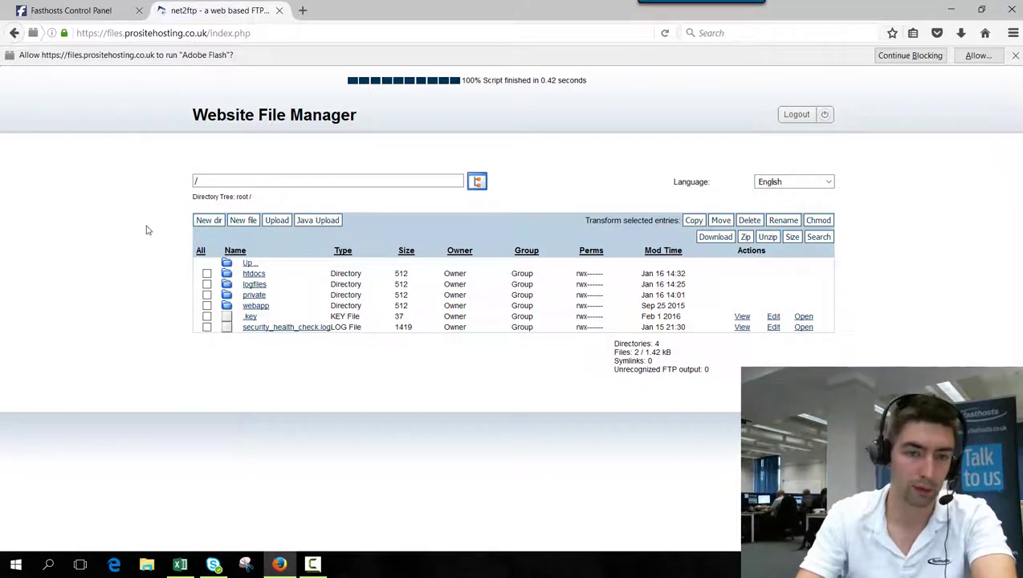
pyautogui.click(254, 273)
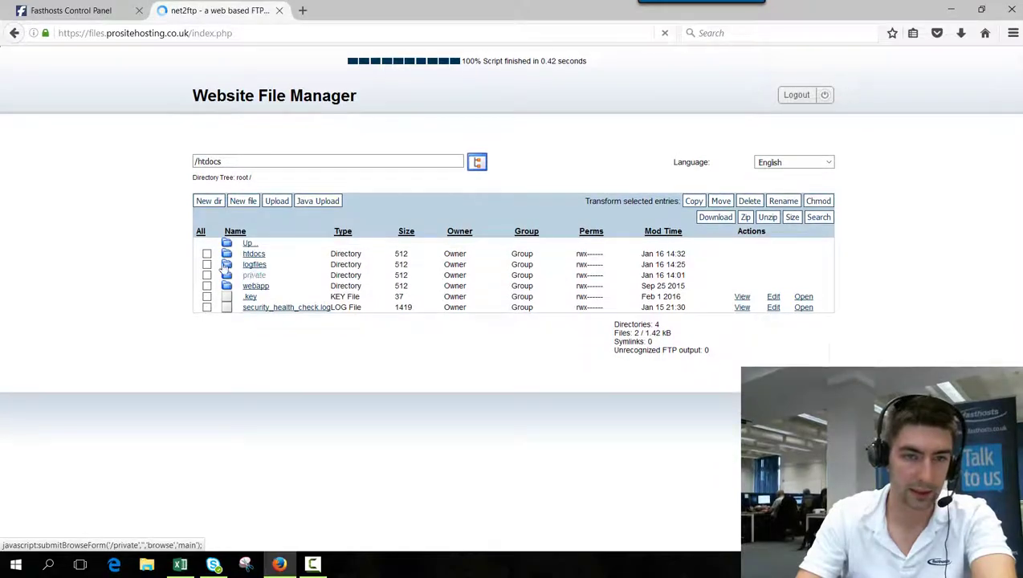
pyautogui.click(263, 291)
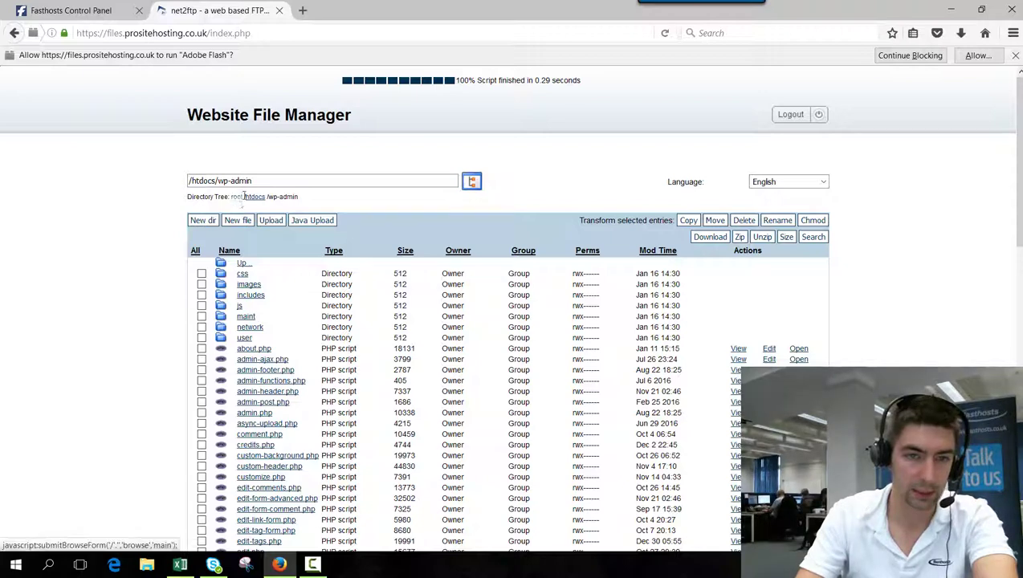
pyautogui.click(253, 197)
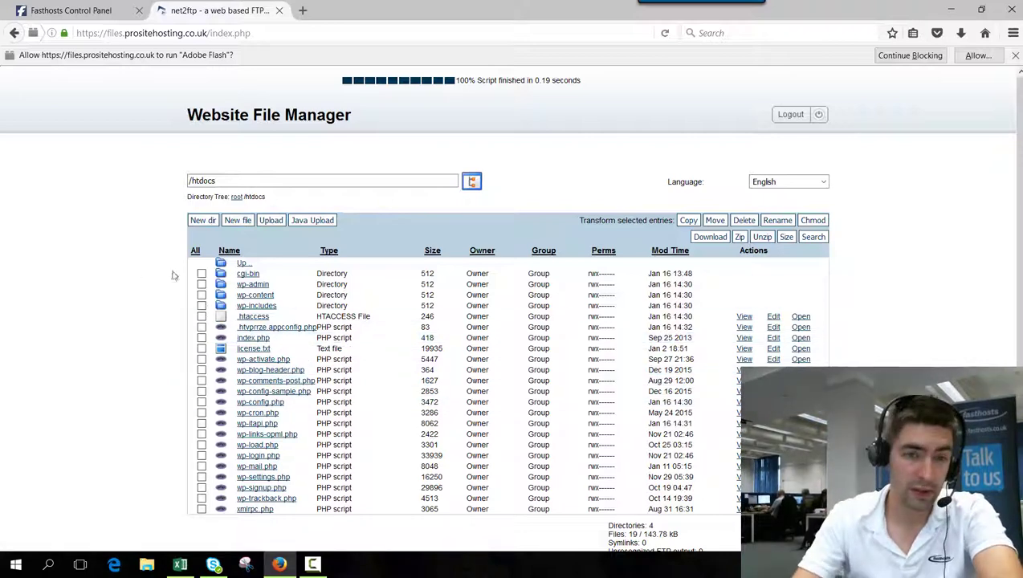
# Check the hosting package's operating system in the control panel and calculate the size of license.txt in the file manager.
pyautogui.click(201, 349)
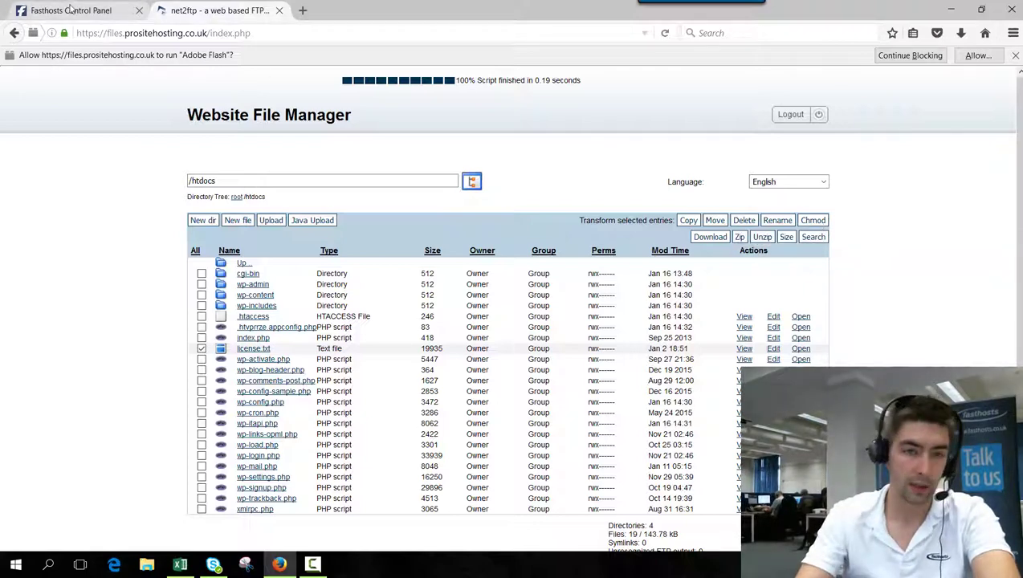
pyautogui.click(72, 11)
pyautogui.click(353, 129)
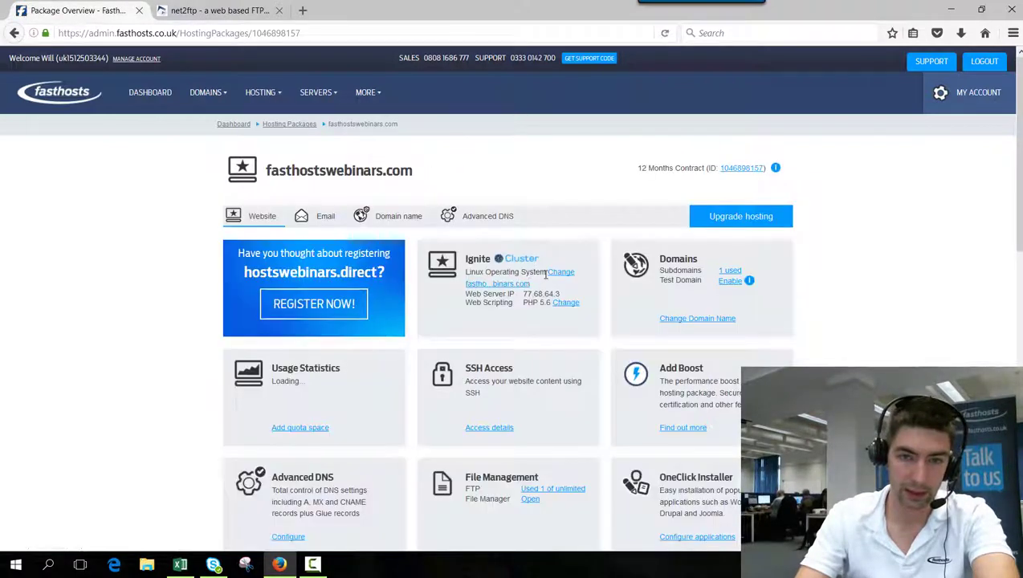
pyautogui.moveTo(546, 273); pyautogui.dragTo(464, 275)
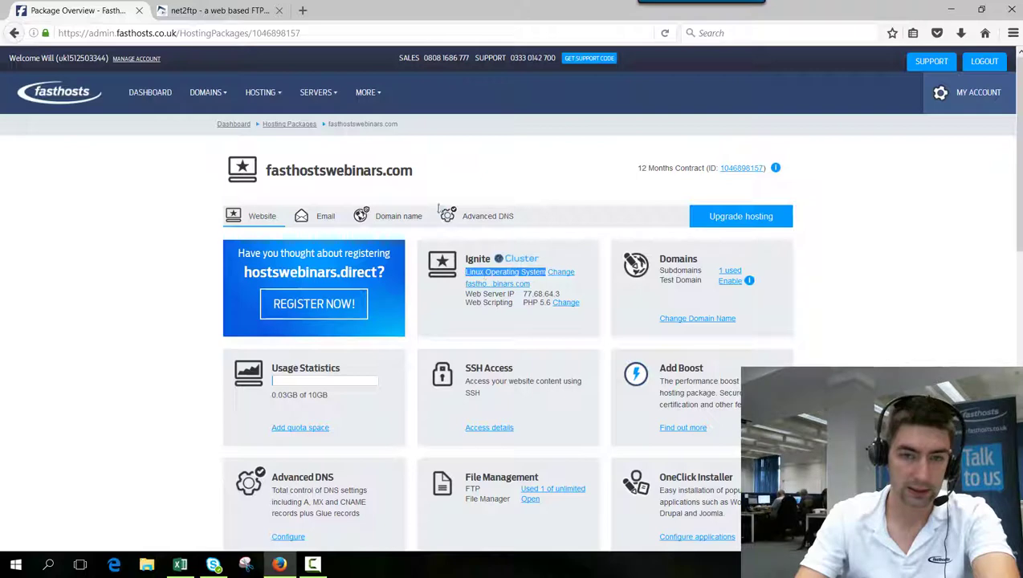
pyautogui.click(231, 12)
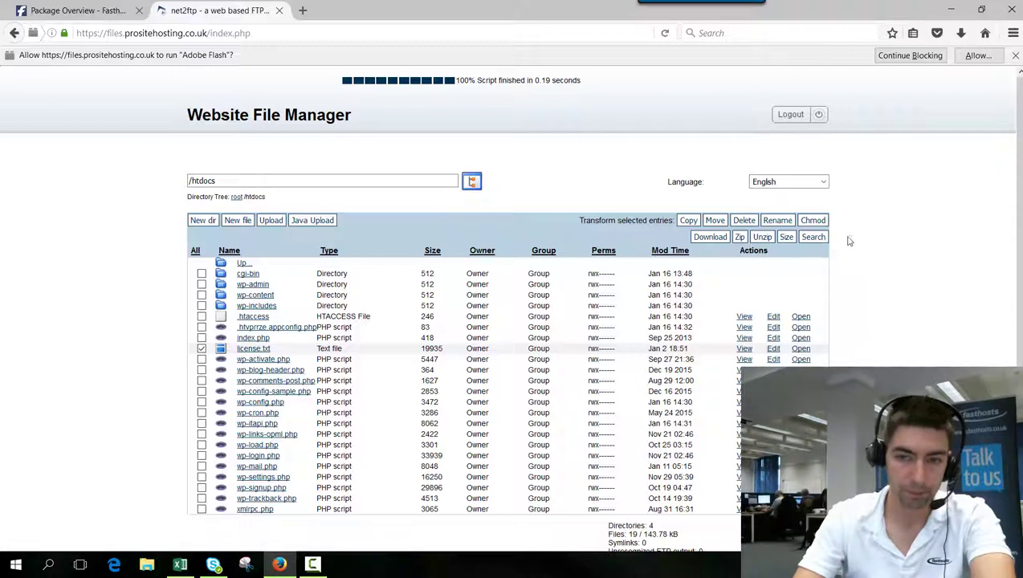
pyautogui.click(787, 238)
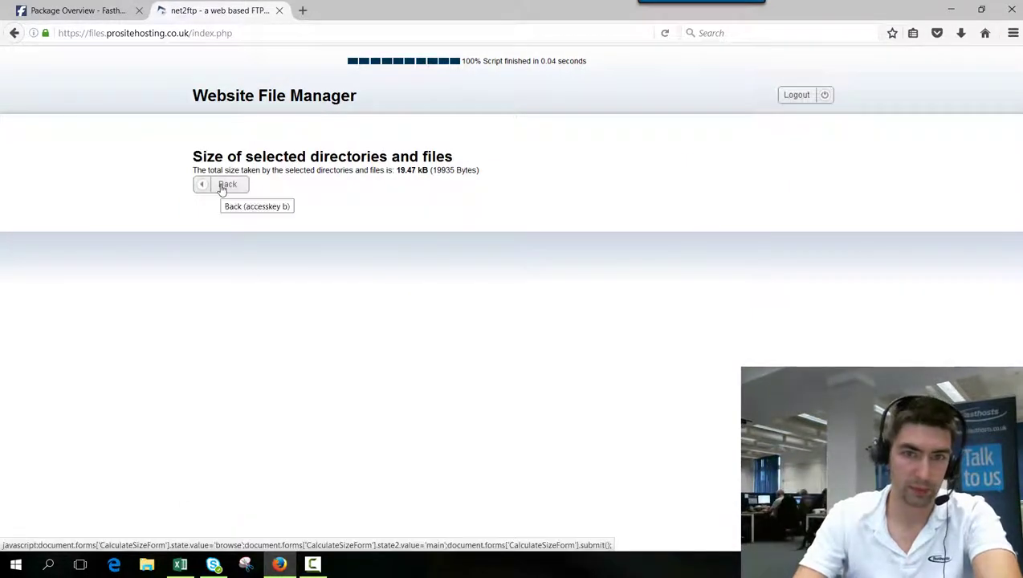
pyautogui.click(225, 185)
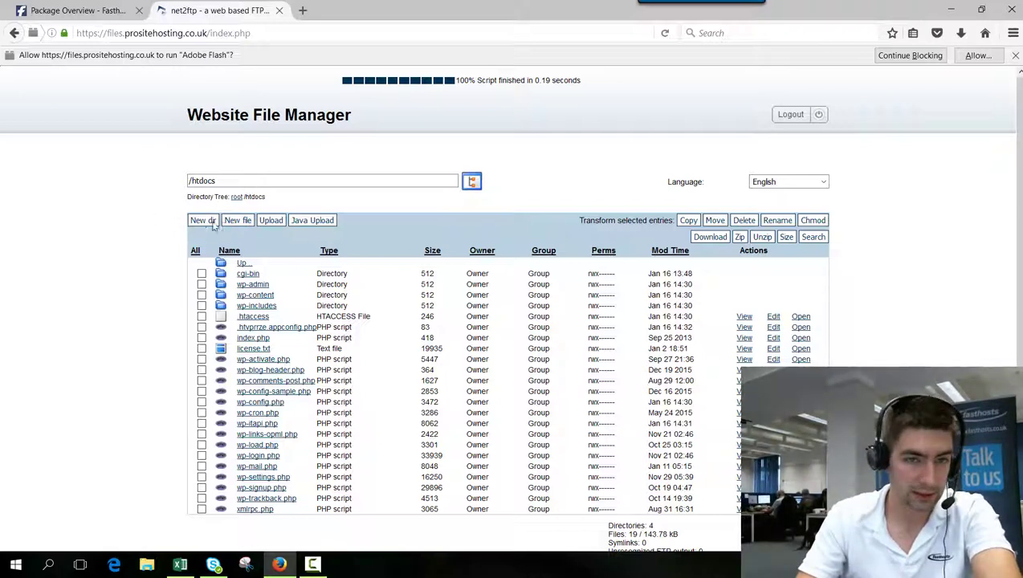
# View the file and archive upload options for /htdocs and return to the directory listing.
pyautogui.click(271, 221)
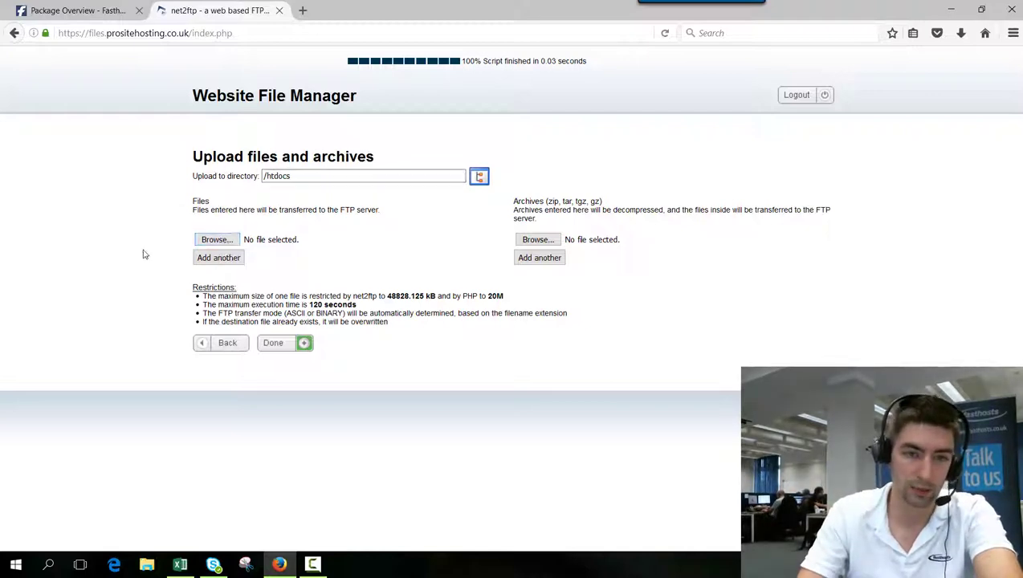
pyautogui.click(215, 345)
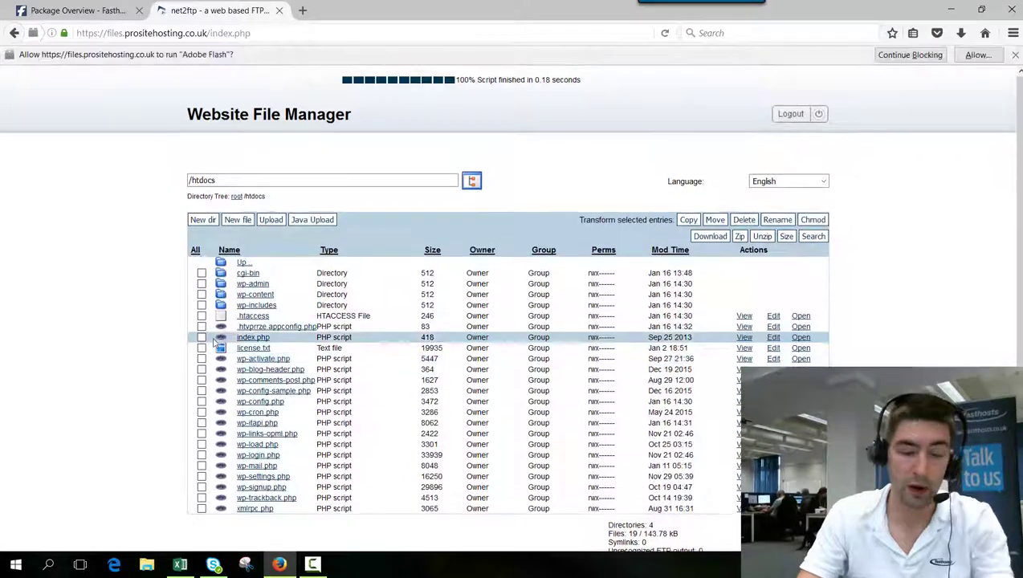